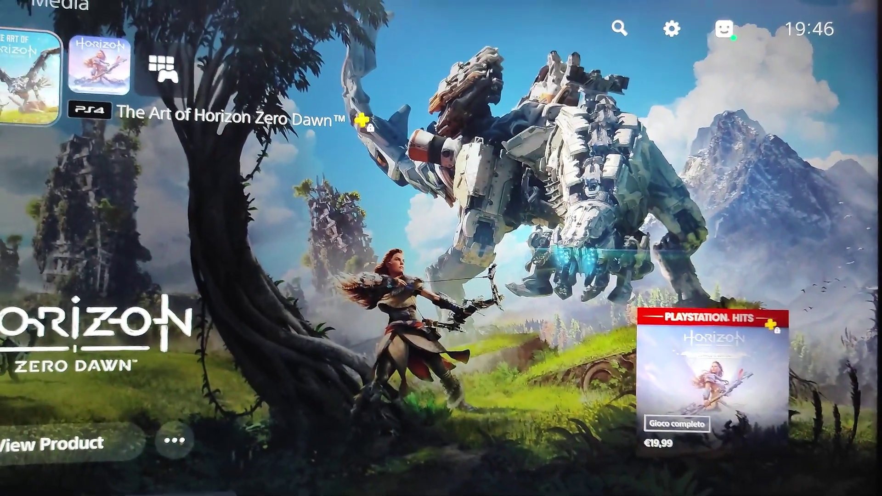
# - Navigate from the home-screen Settings gear into System, then down to the HDMI section
pyautogui.press('Up')
pyautogui.press('Right')
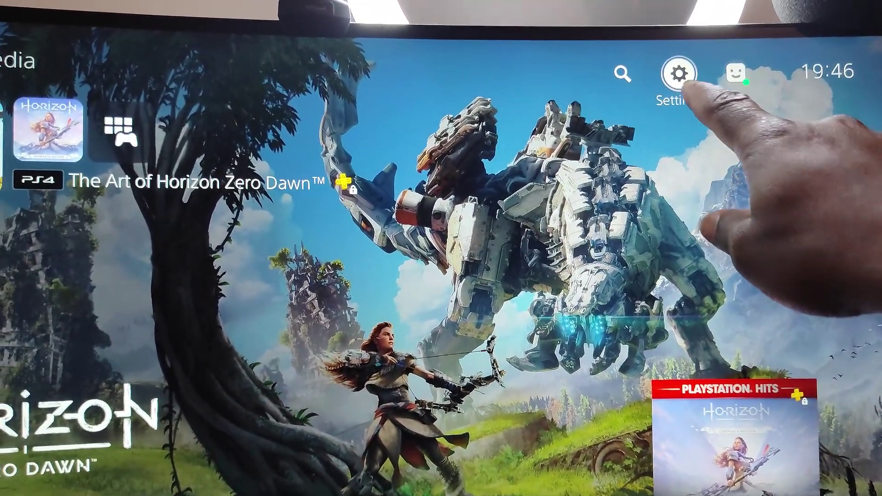
pyautogui.press('Return')
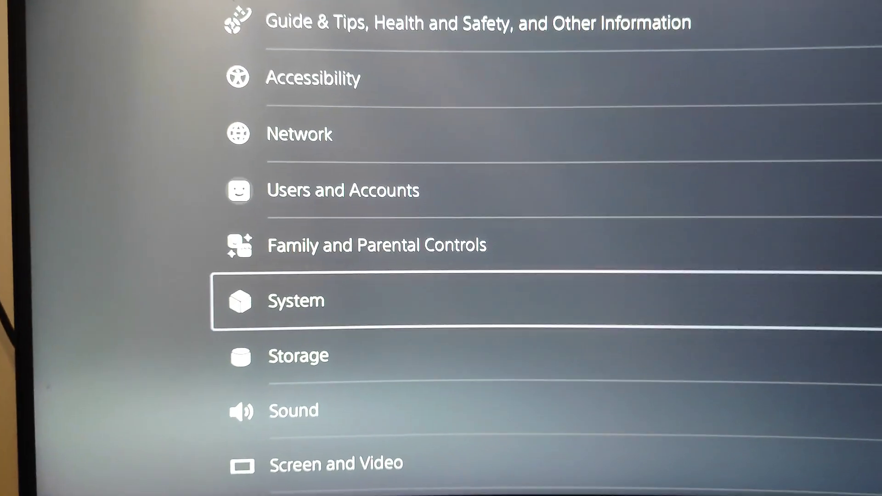
pyautogui.press('Return')
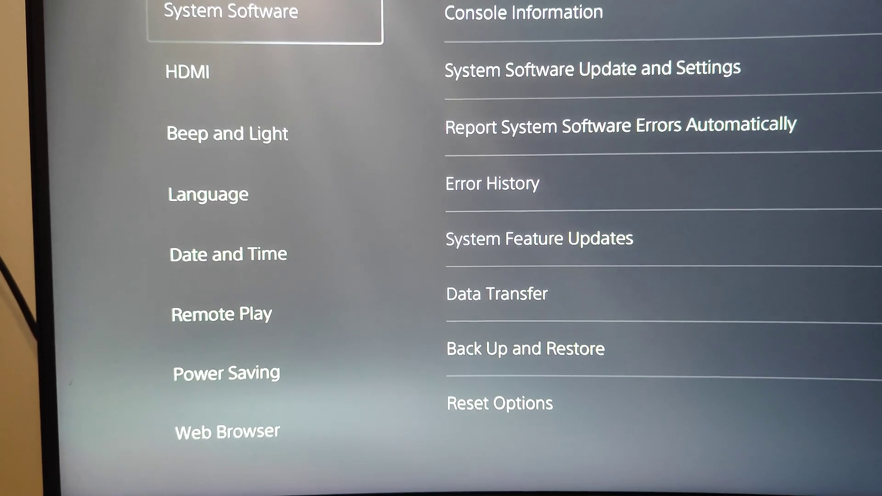
pyautogui.press('Down')
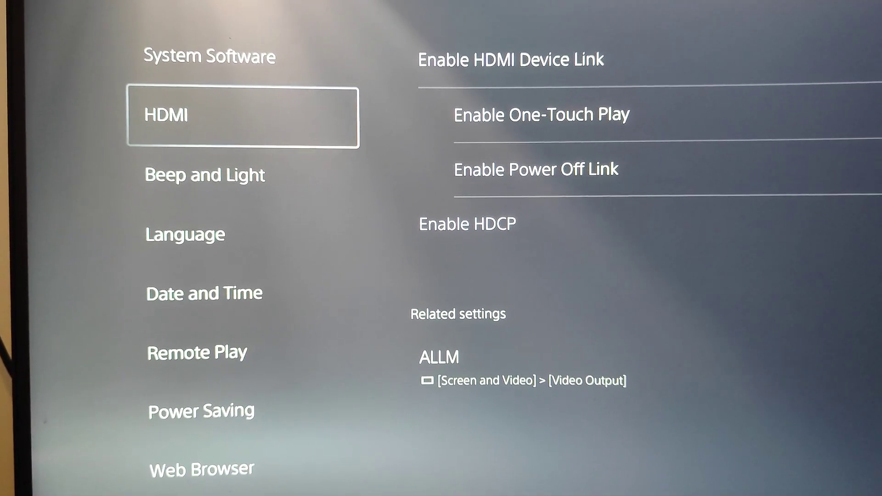
pyautogui.press('Right')
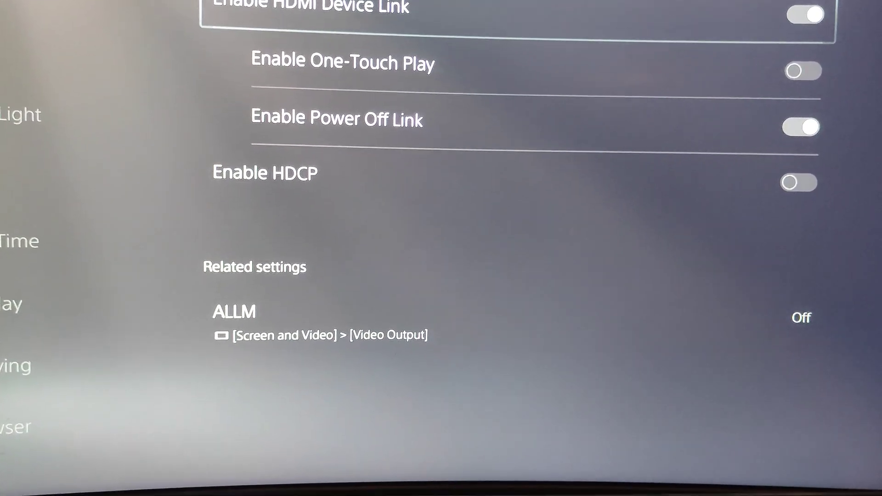
pyautogui.press('Down')
pyautogui.press('Down')
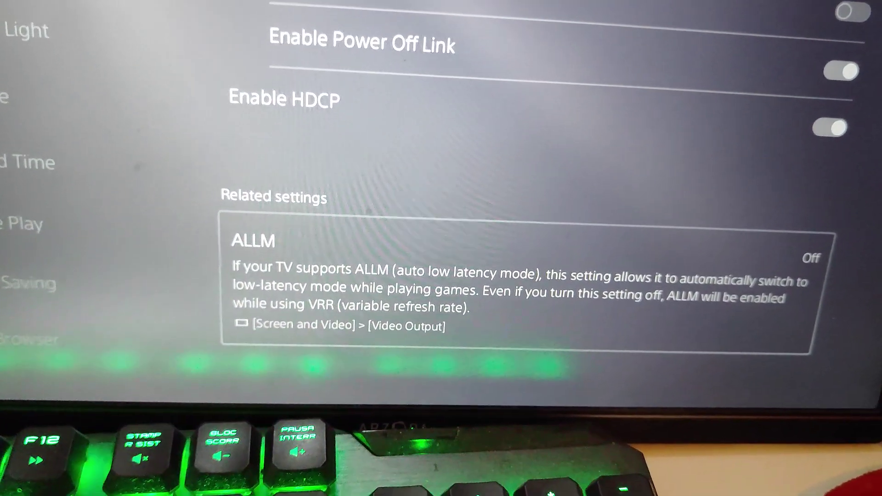
# - Highlight the Enable HDCP option on the HDMI page, which is still switched on
pyautogui.press('Up')
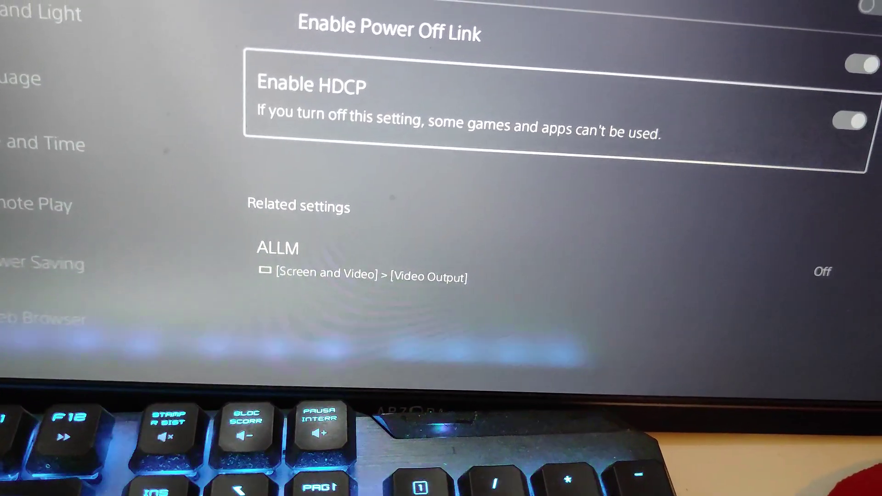